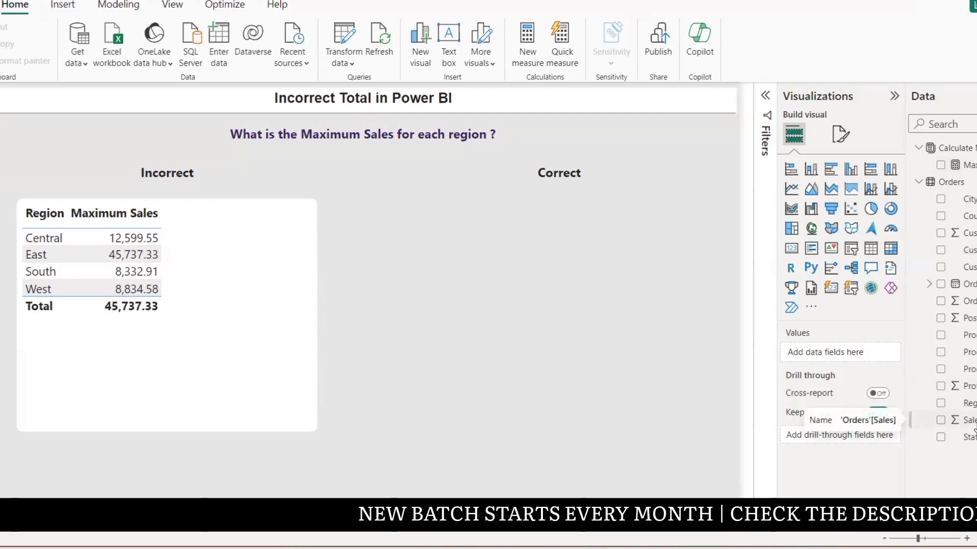
Show the formula of the Maximum Sales measure used in the region table.
left_click(255, 351)
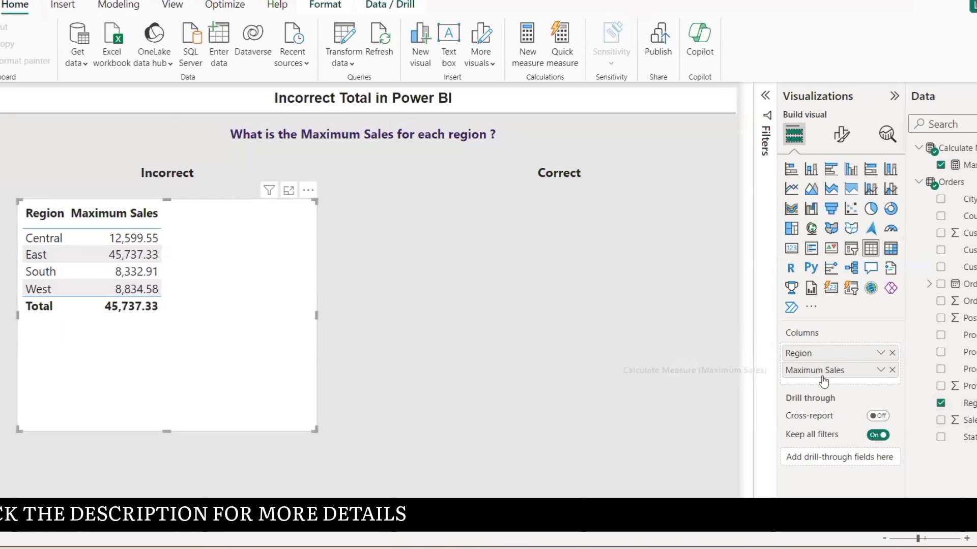
left_click(967, 164)
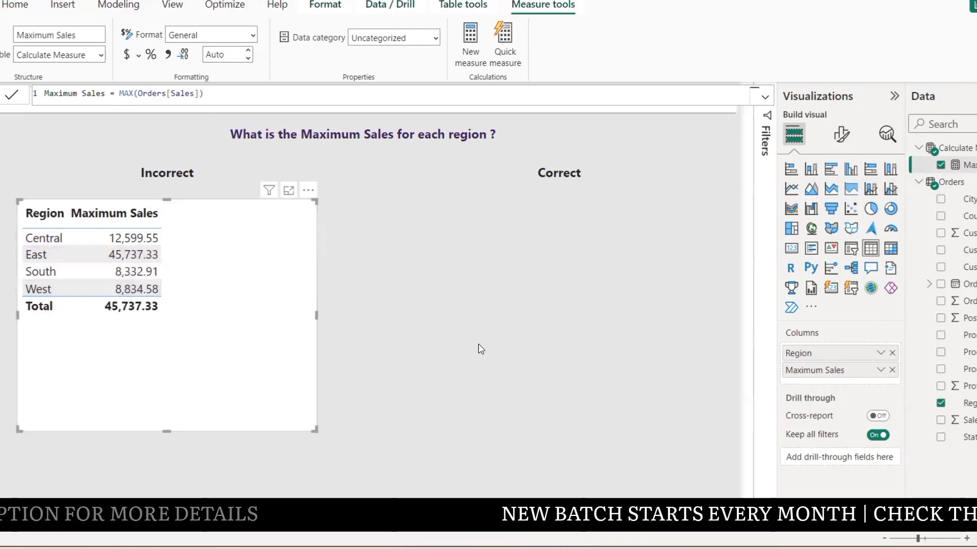
Switch to the Order Data workbook in Excel and filter the Region column to Central only.
mouse_move(645, 548)
left_click(725, 478)
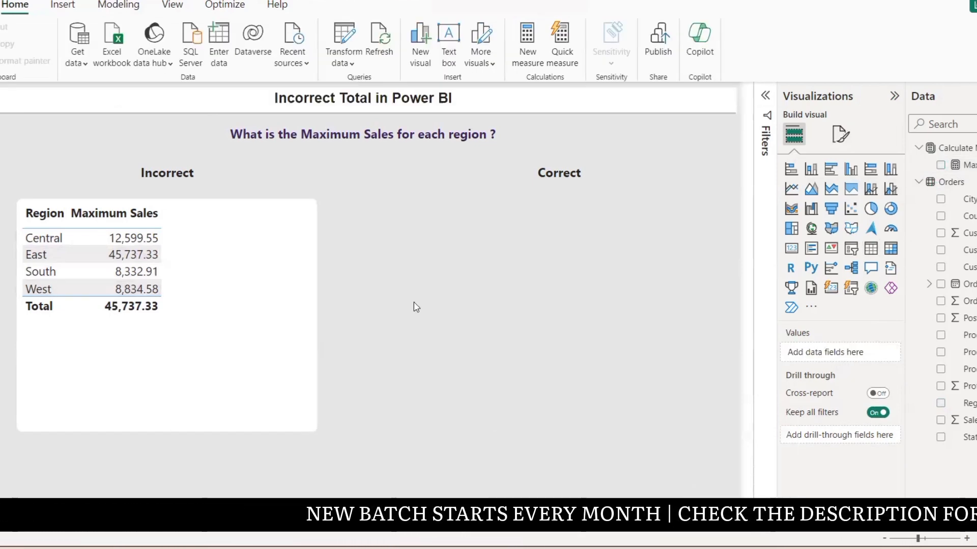
left_click(177, 200)
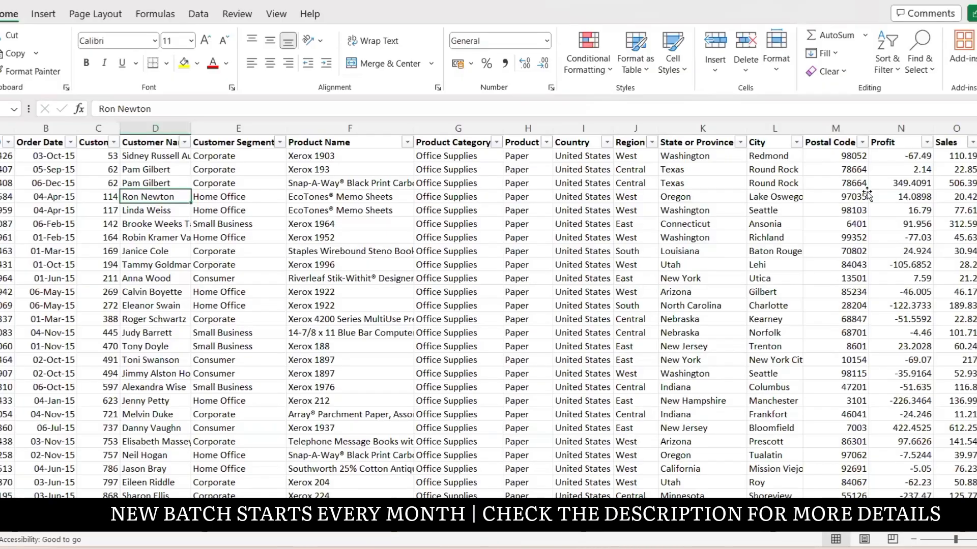
left_click(652, 142)
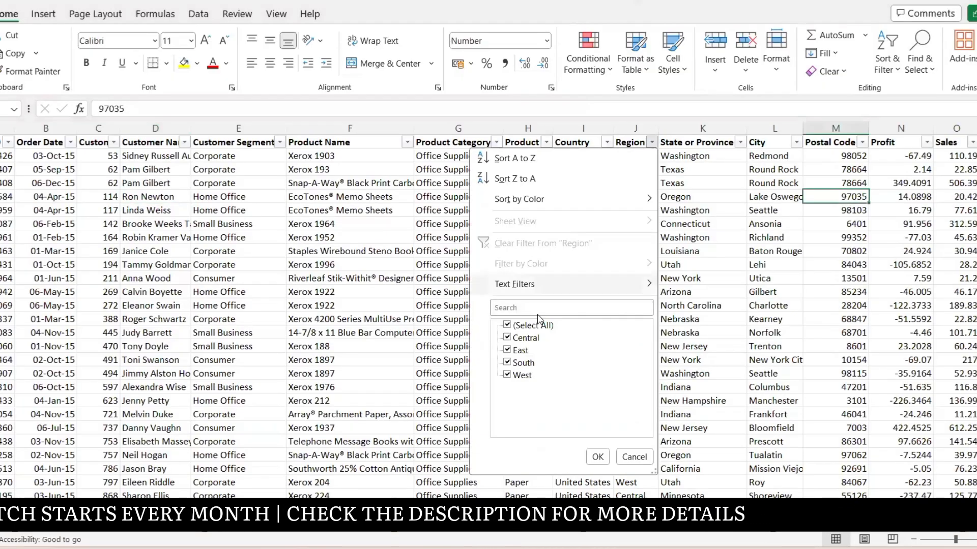
left_click(507, 325)
left_click(506, 337)
left_click(597, 456)
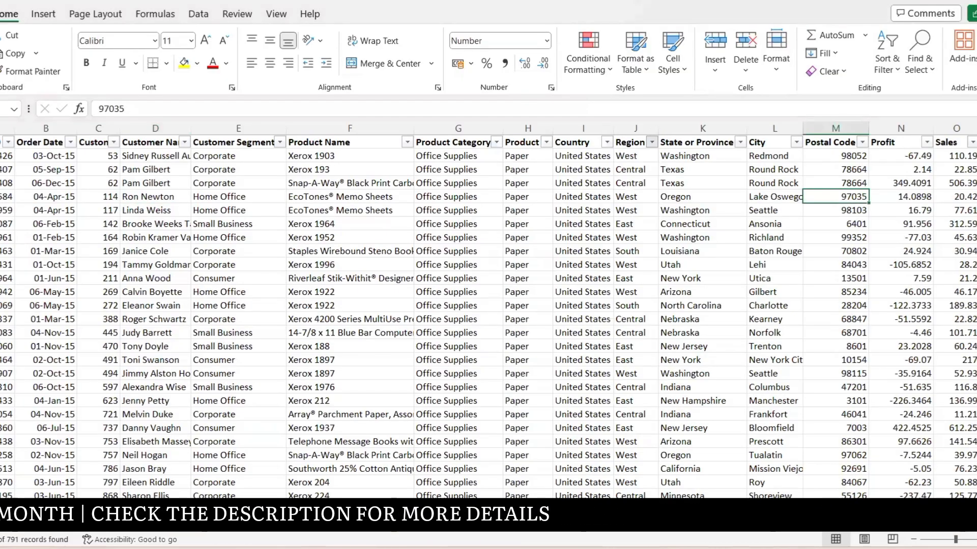
Sort the filtered Central orders by Sales from largest to smallest and select the topmost data row.
left_click(958, 197)
left_click(972, 142)
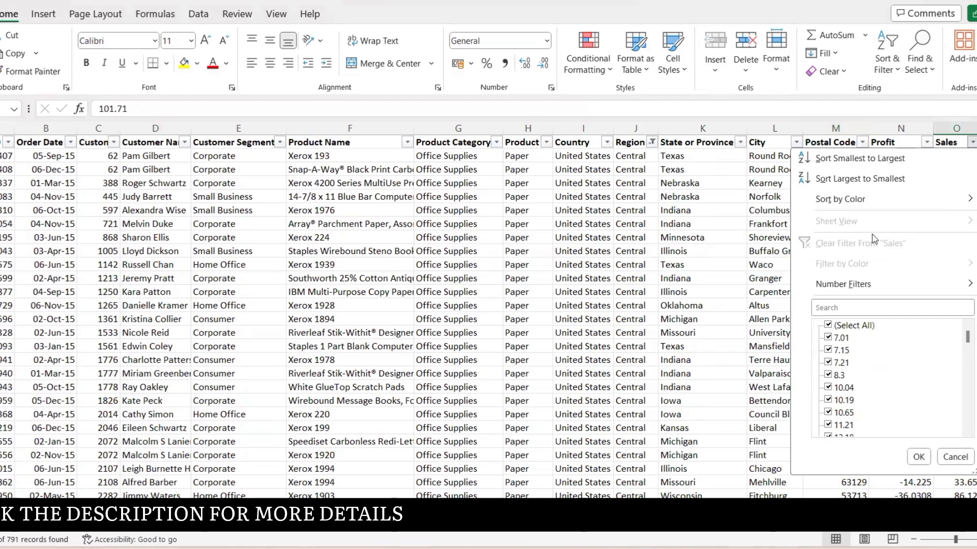
left_click(854, 180)
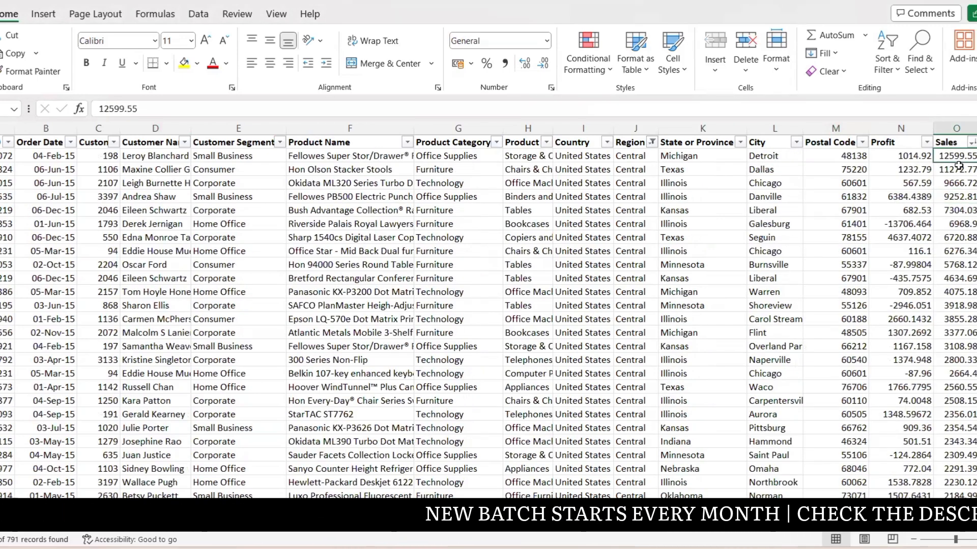
key("shift+space")
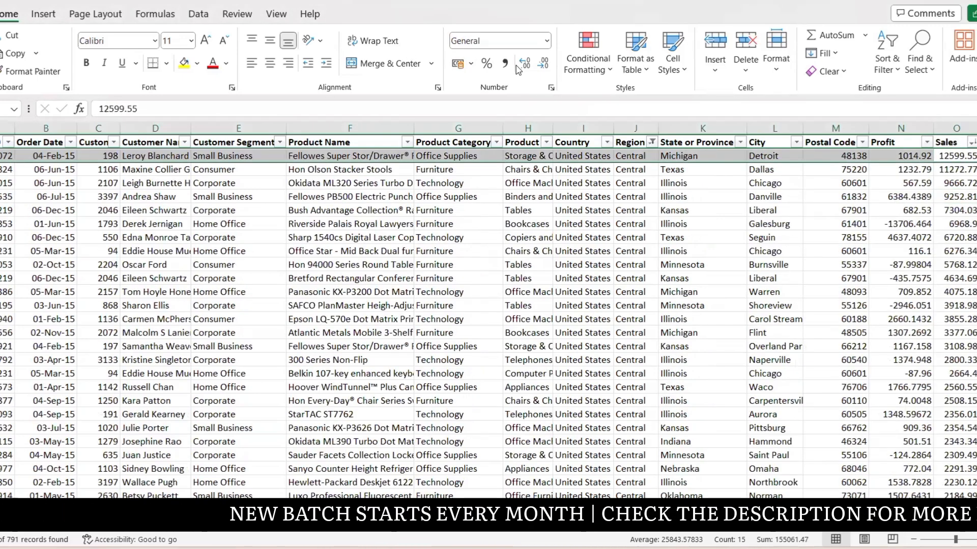
Apply the comma number format to the entire Sales column.
left_click(949, 211)
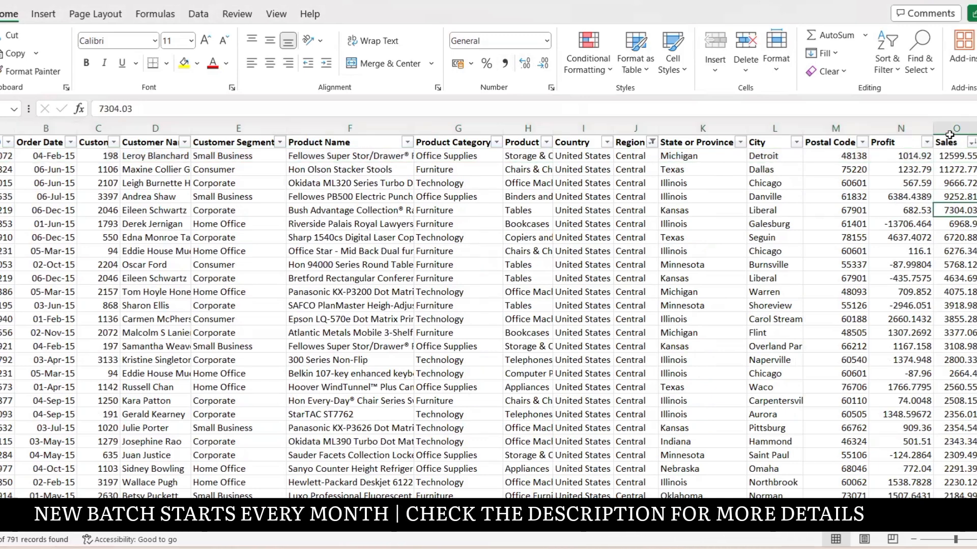
left_click(950, 131)
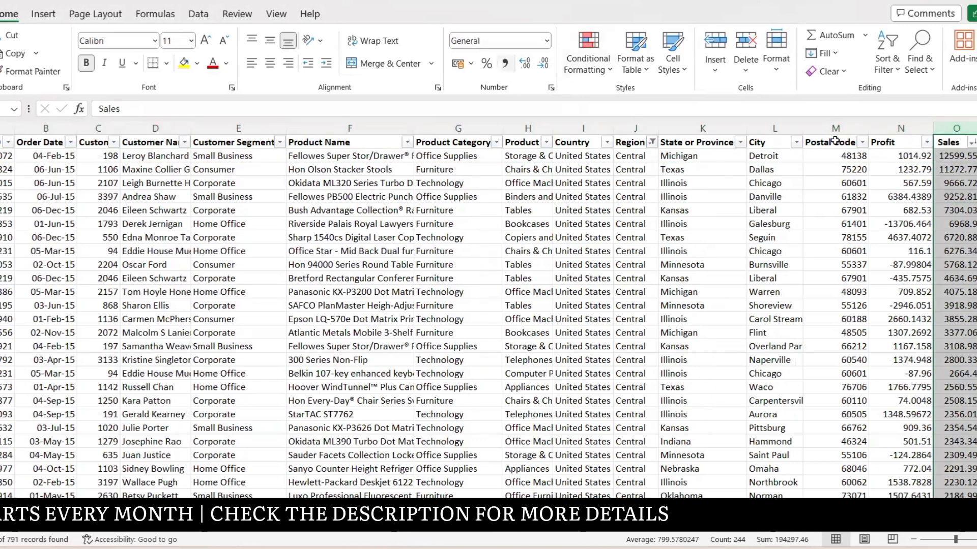
left_click(505, 63)
Make the Central order row with the highest sales bold and switch back to the Power BI report.
left_click(939, 156)
key("shift+space")
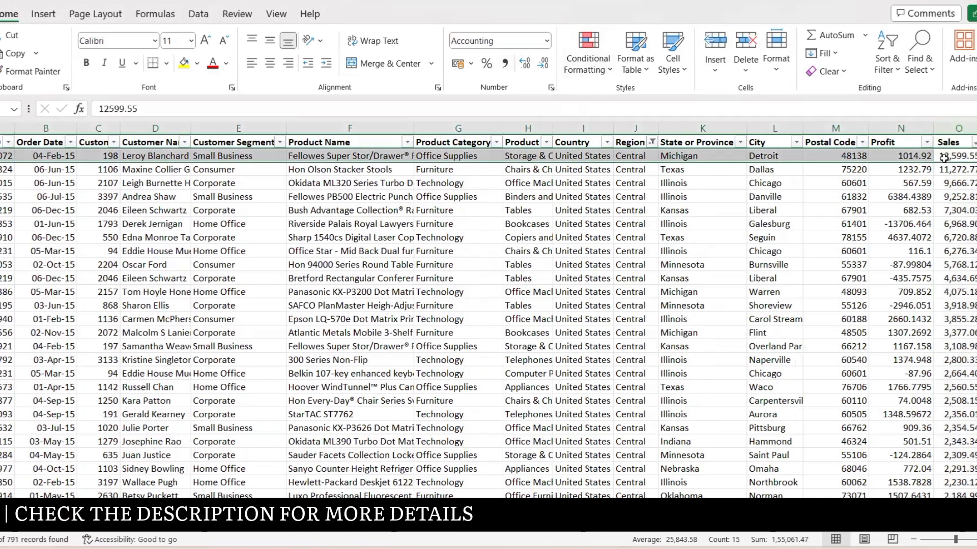
key("ctrl+b")
left_click(959, 156)
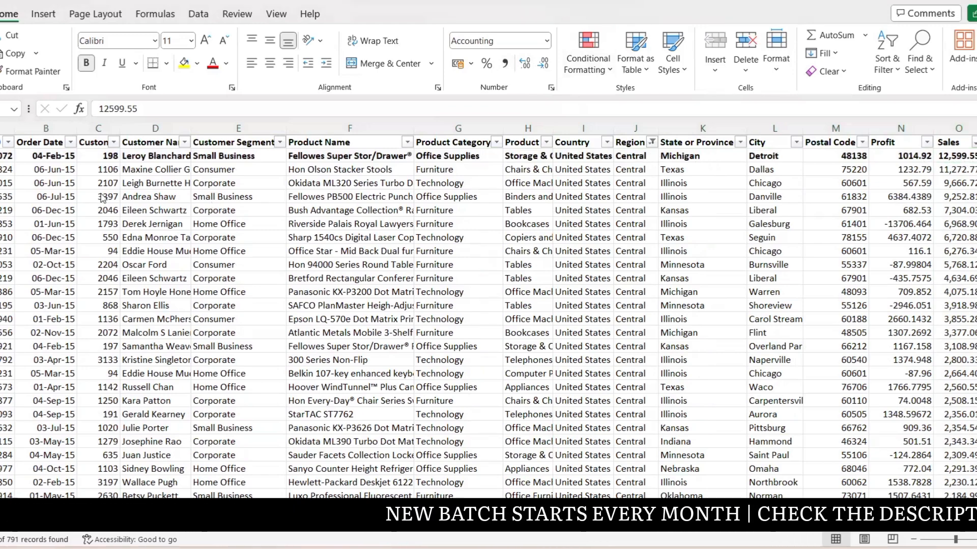
key("alt+Tab")
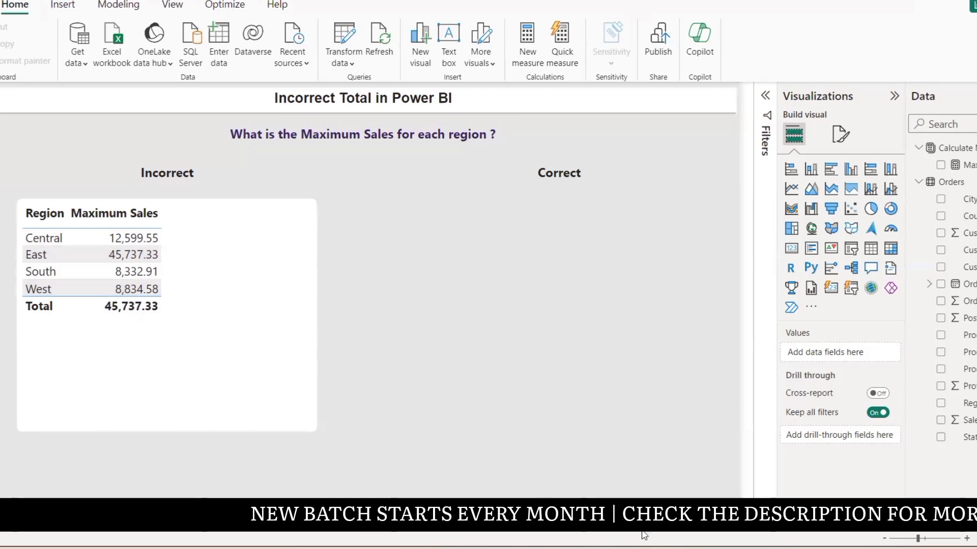
Switch to the Order Data workbook in Excel and clear its filter to show the orders of all regions.
mouse_move(641, 547)
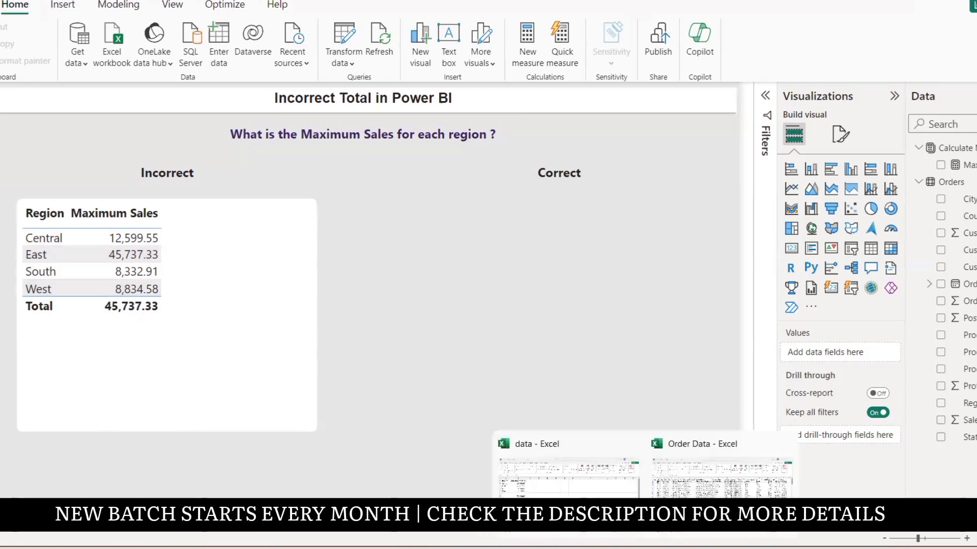
left_click(717, 471)
left_click(376, 306)
key("alt+d")
key("f")
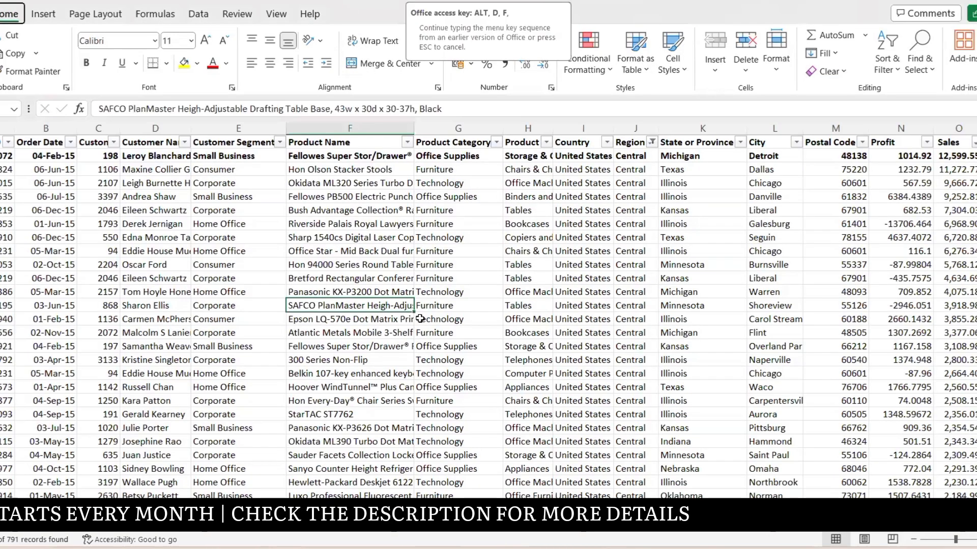
key("s")
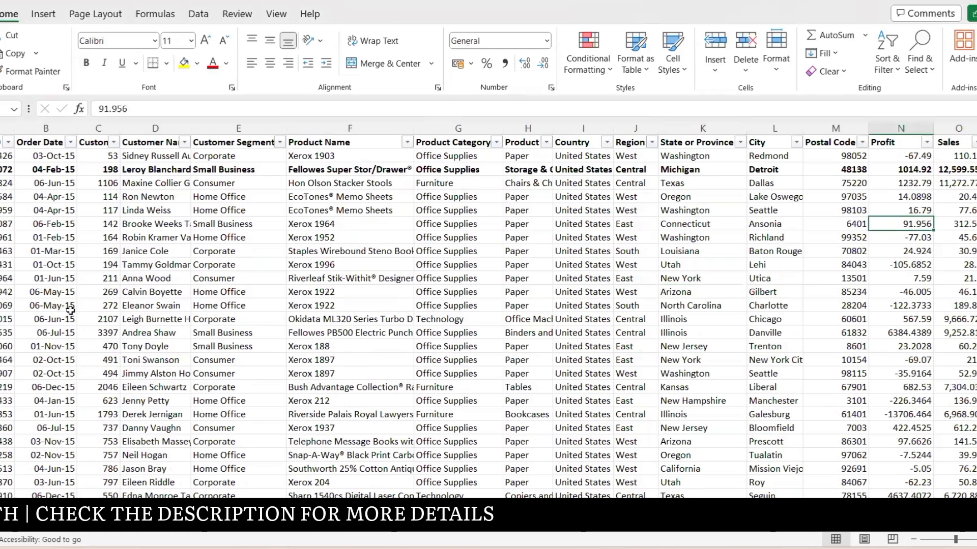
Sort all orders by Sales from largest to smallest and select the highest sales value.
left_click(958, 170)
left_click(974, 142)
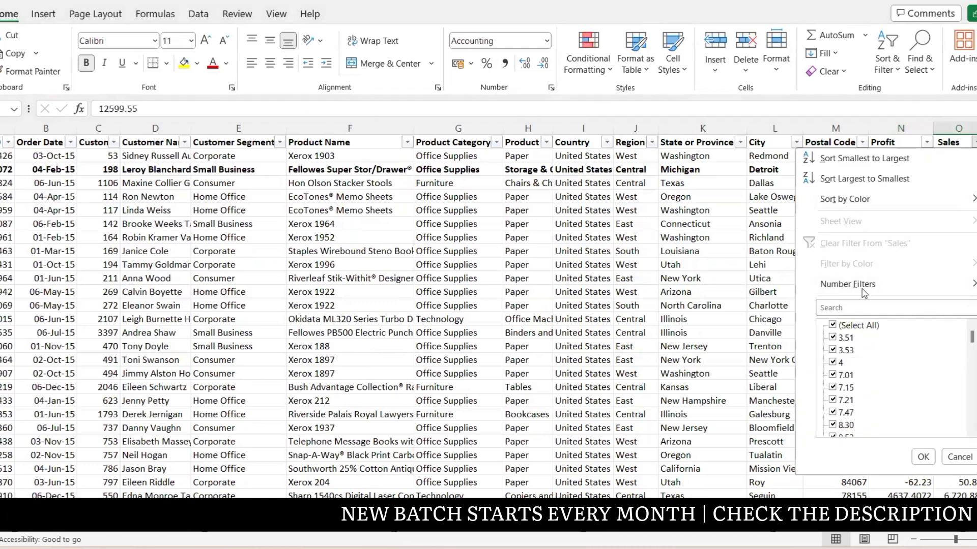
left_click(863, 180)
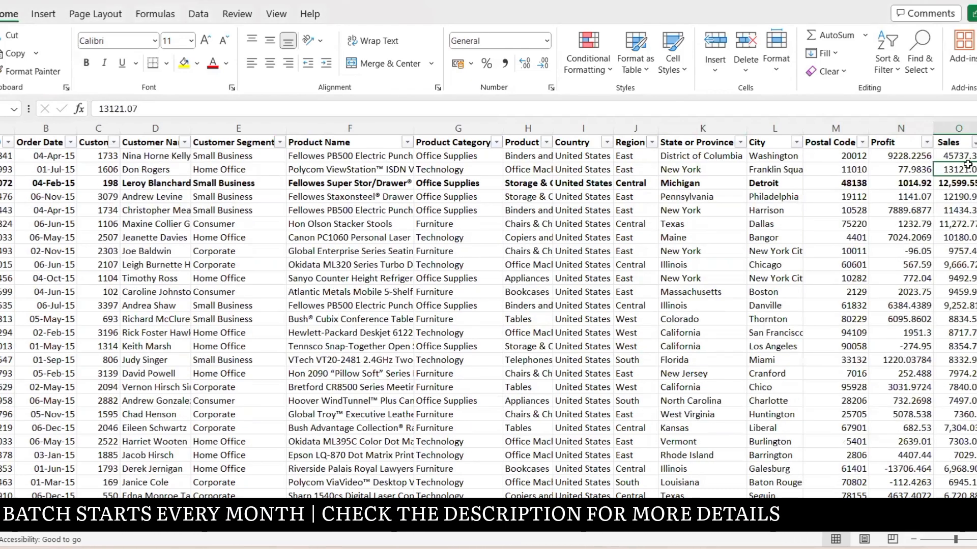
key("Up")
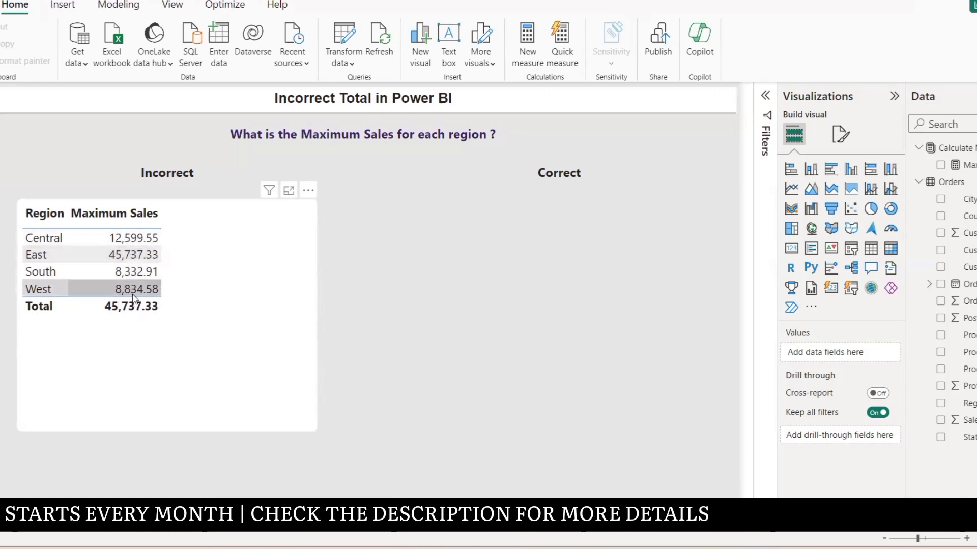
Switch to the data workbook in Excel, check the SUM of the regional maximum sales, and return to Power BI.
mouse_move(644, 544)
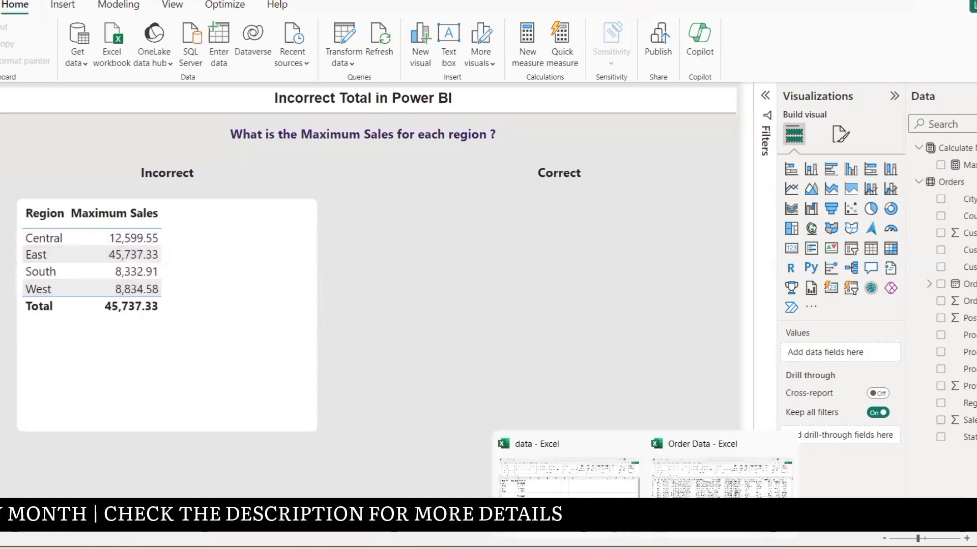
left_click(547, 494)
left_click(126, 313)
left_click(118, 275)
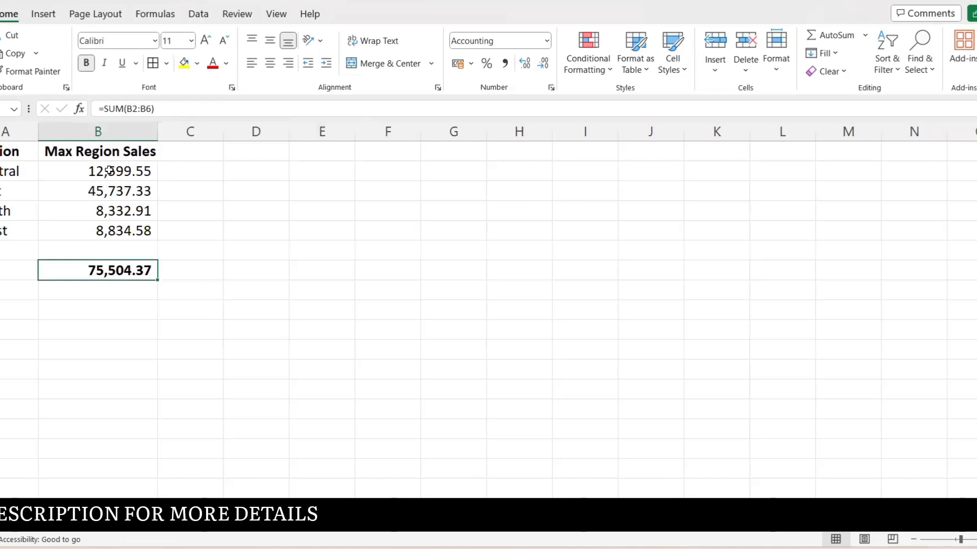
left_click_drag(109, 171, 110, 231)
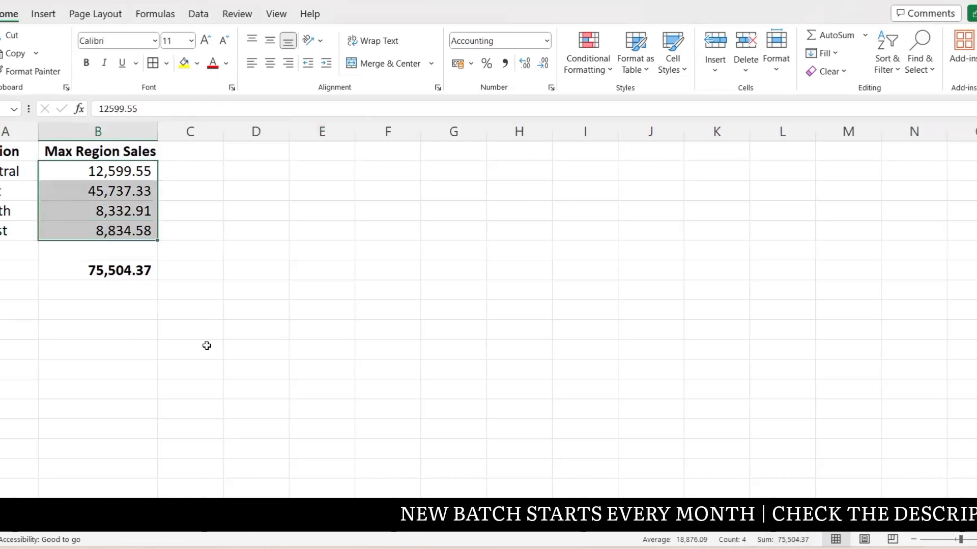
left_click(138, 266)
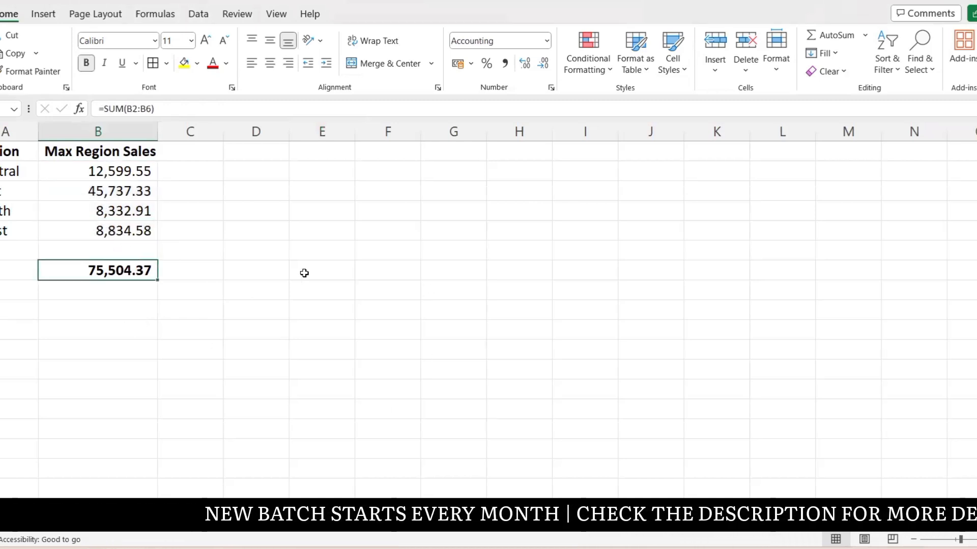
key("alt+Tab")
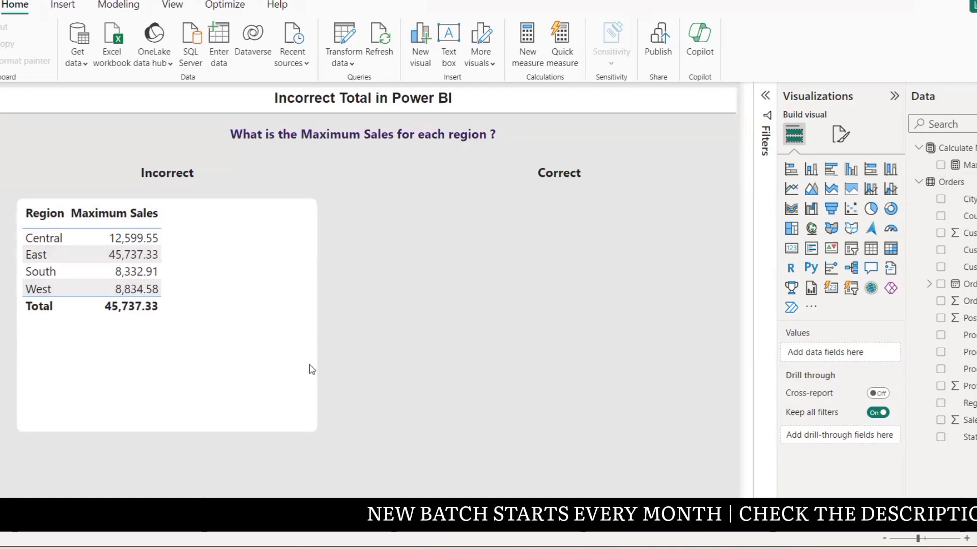
Duplicate the Region and Maximum Sales table and place the copy under the Correct heading.
left_click(261, 334)
key("ctrl+c")
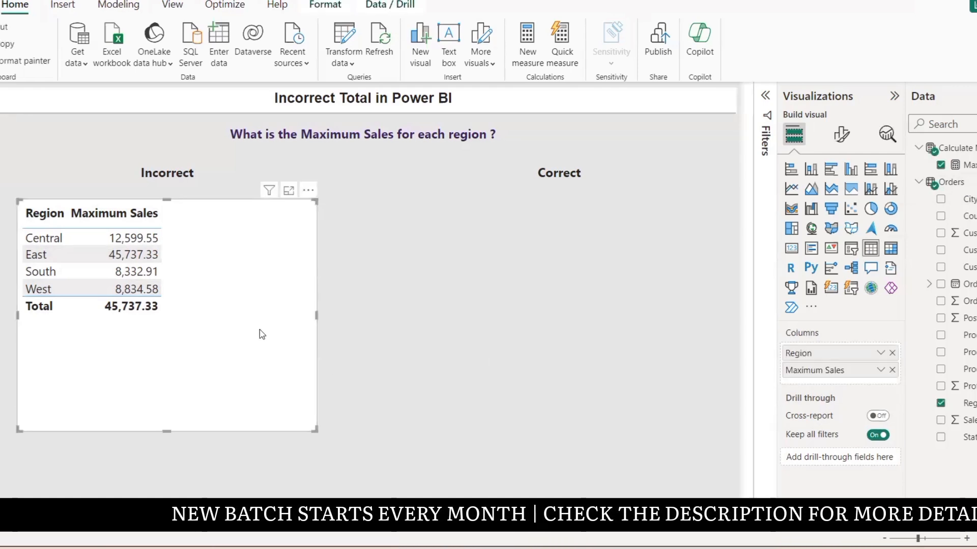
key("ctrl+v")
left_click_drag(316, 202, 714, 192)
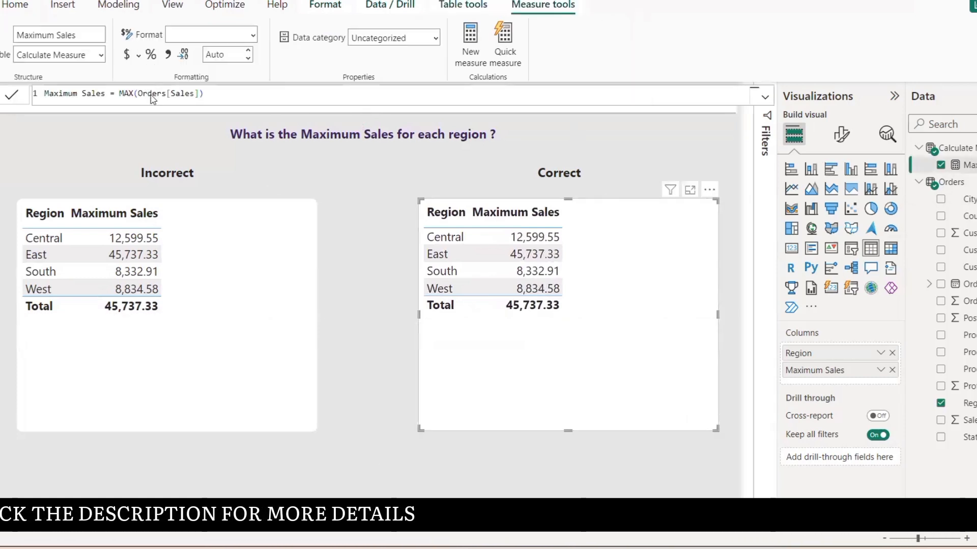
Create a measure in the Calculate Measure table from the copied formula, defined as Maximum Sales new = MAX(Orders[Sales]).
triple_click(149, 95)
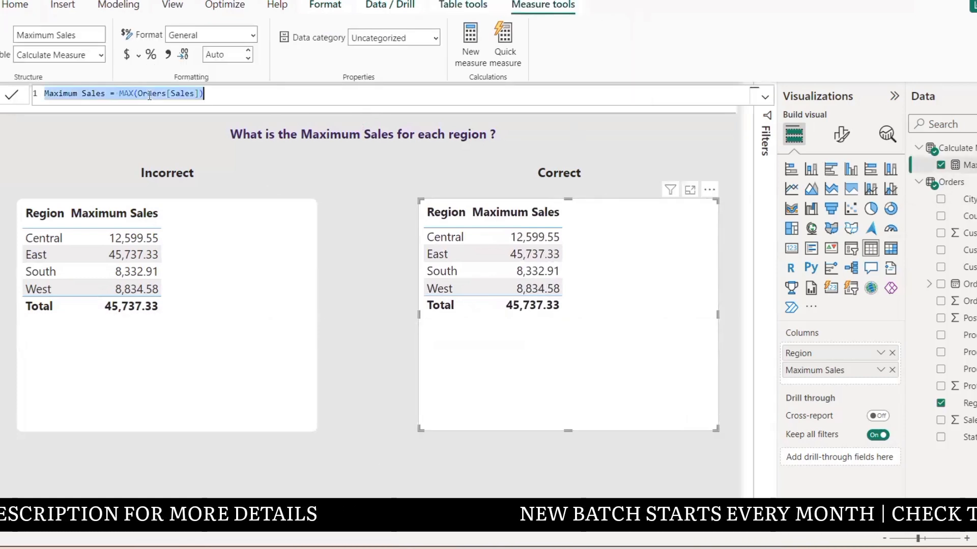
right_click(973, 171)
left_click(874, 208)
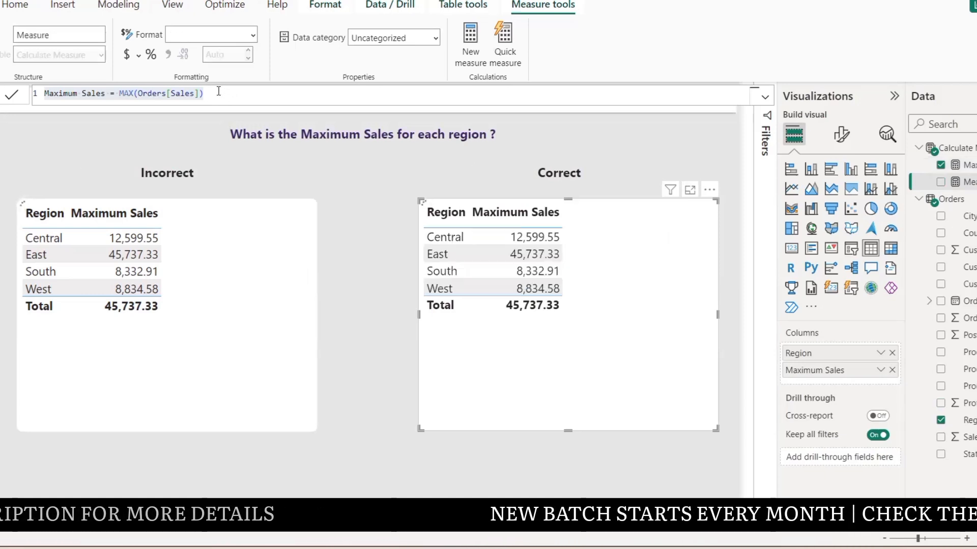
key("ctrl+v")
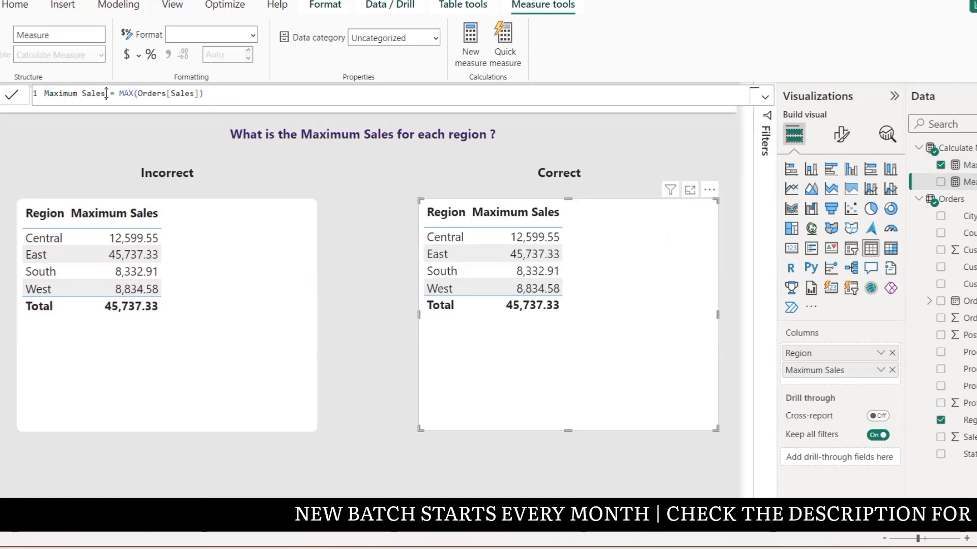
type("new")
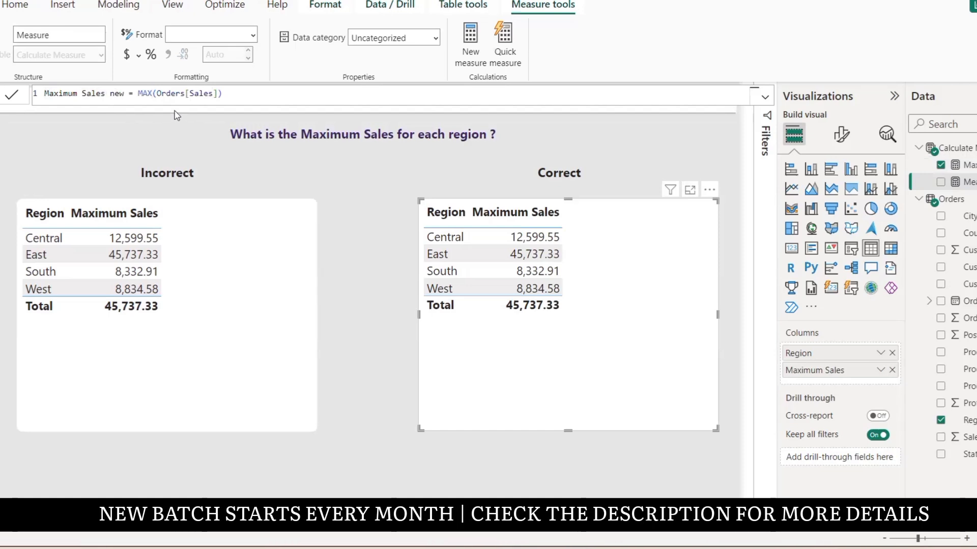
Insert VALUES(Orders[Region]) followed by a comma before MAX in the Maximum Sales new formula.
double_click(153, 93)
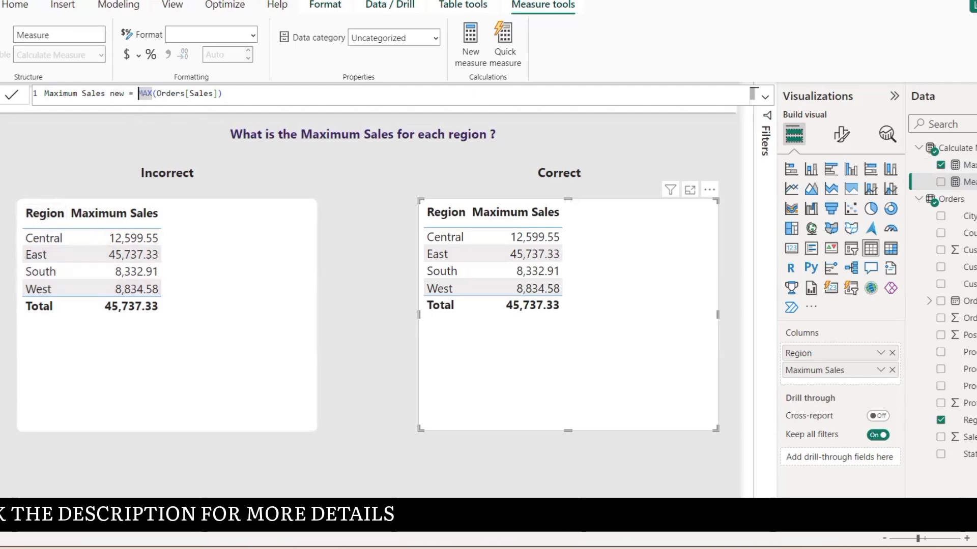
left_click(526, 475)
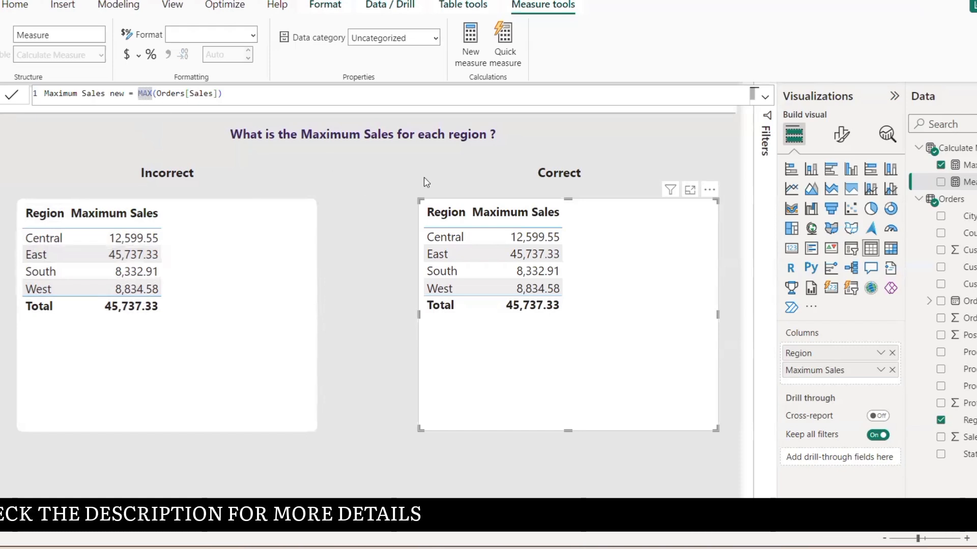
type("values")
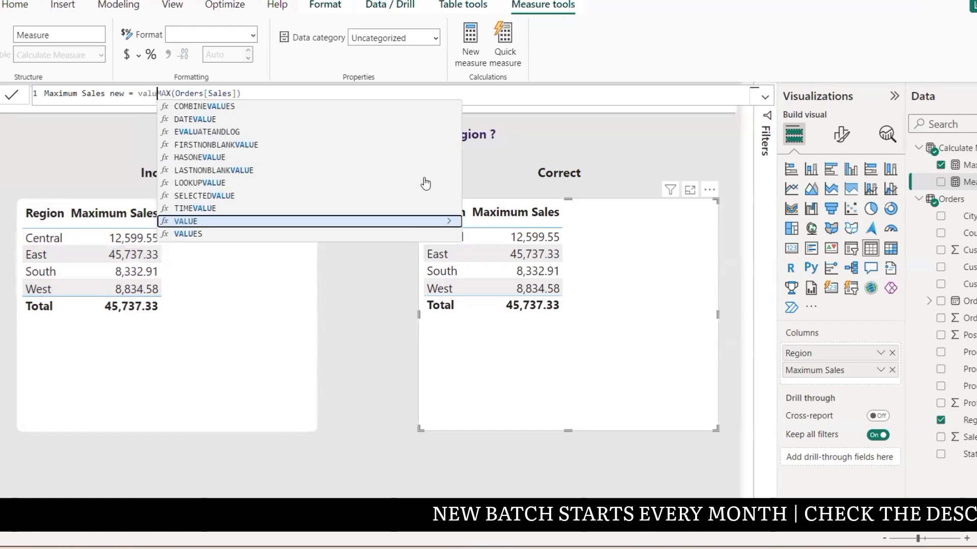
key("Tab")
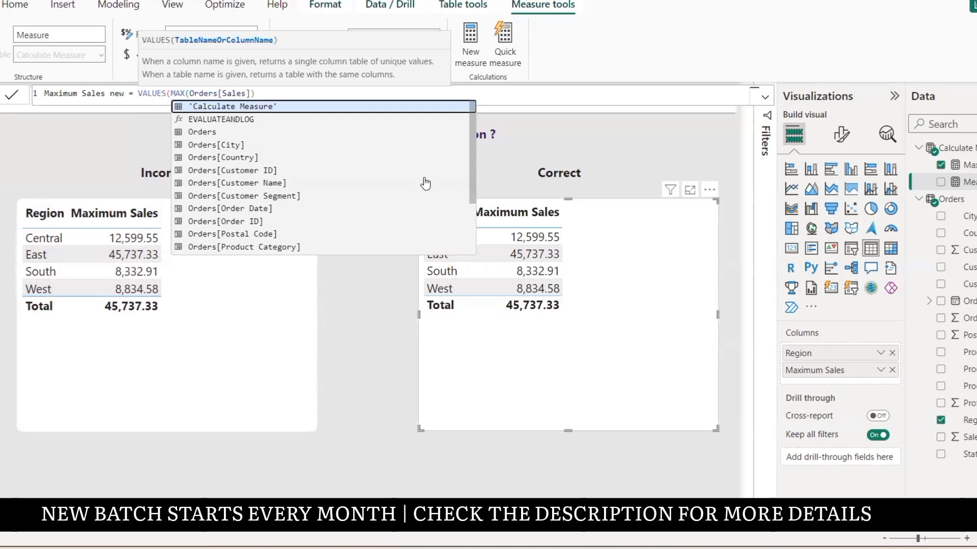
type("re")
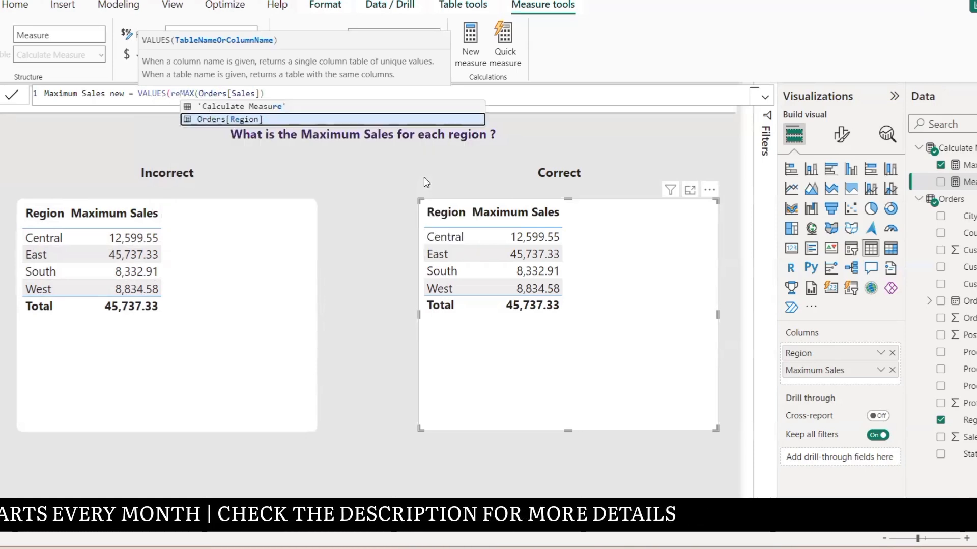
key("Tab")
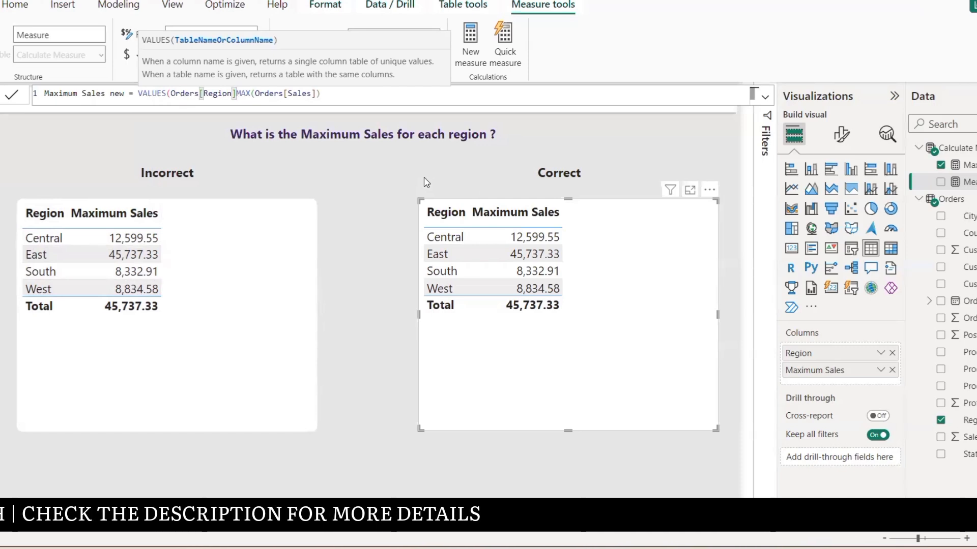
type("),")
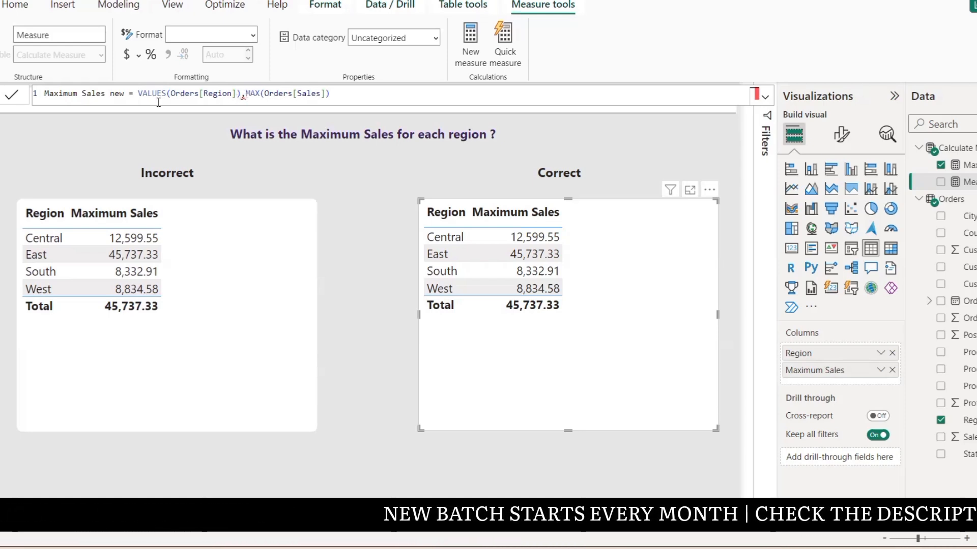
Put the SUMX function in front of VALUES so it iterates over the regions in the Maximum Sales new formula.
left_click(138, 95)
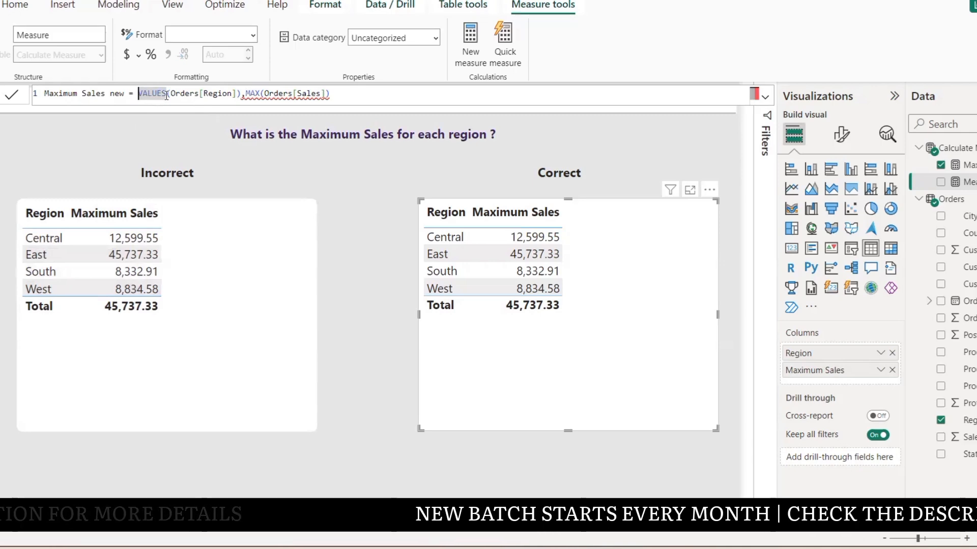
type("Sum")
key("Down")
key("Down")
key("Down")
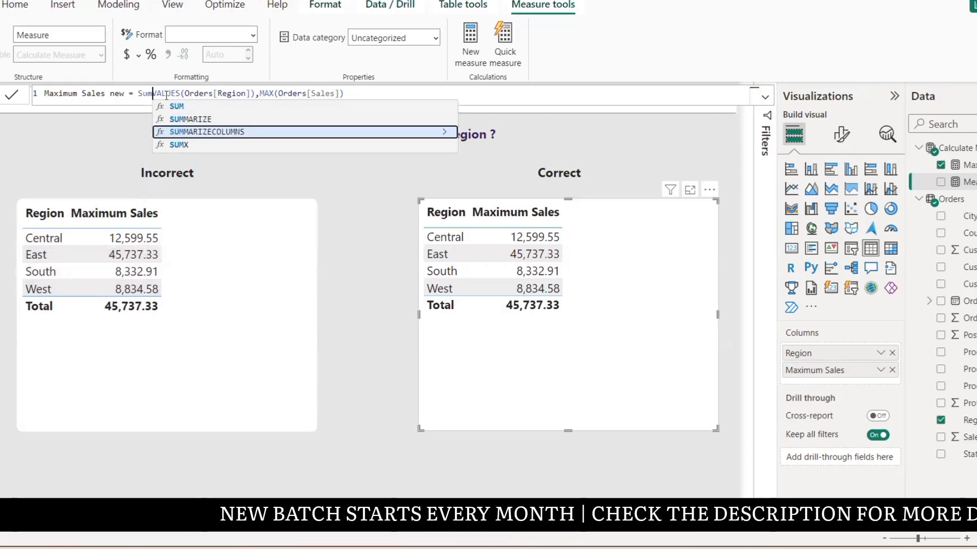
key("Tab")
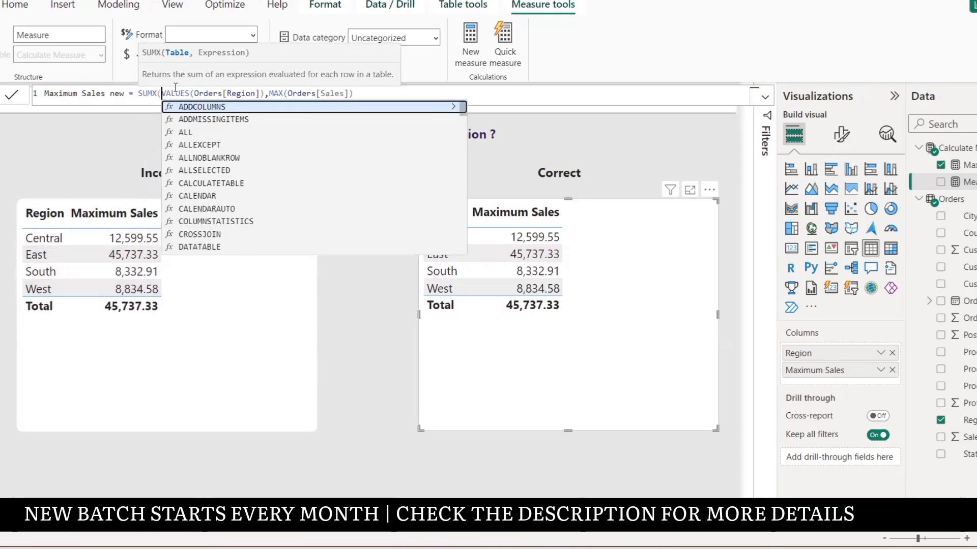
Wrap MAX in CALCULATE, close the brackets and commit the measure as SUMX(VALUES(Orders[Region]),CALCULATE(MAX(Orders[Sales]))).
left_click(269, 93)
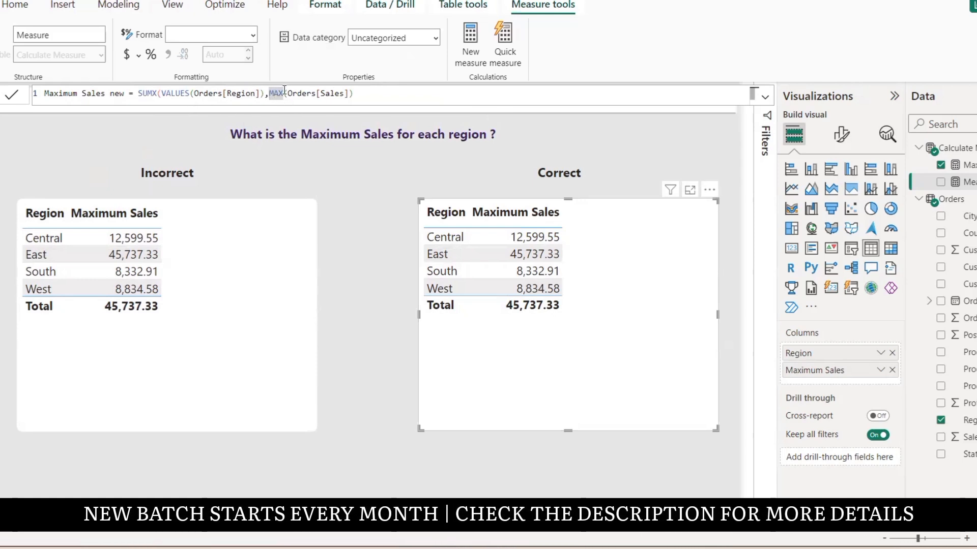
type("cal")
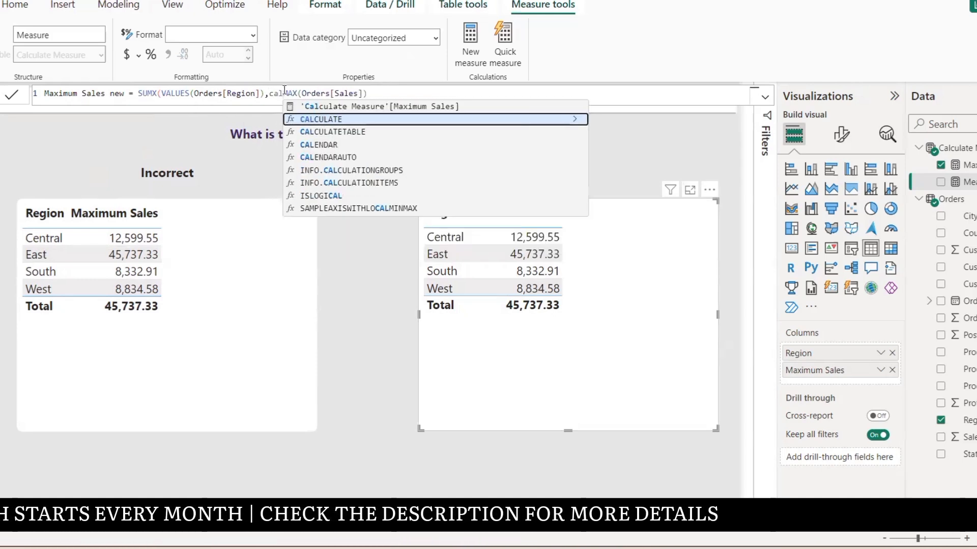
key("Tab")
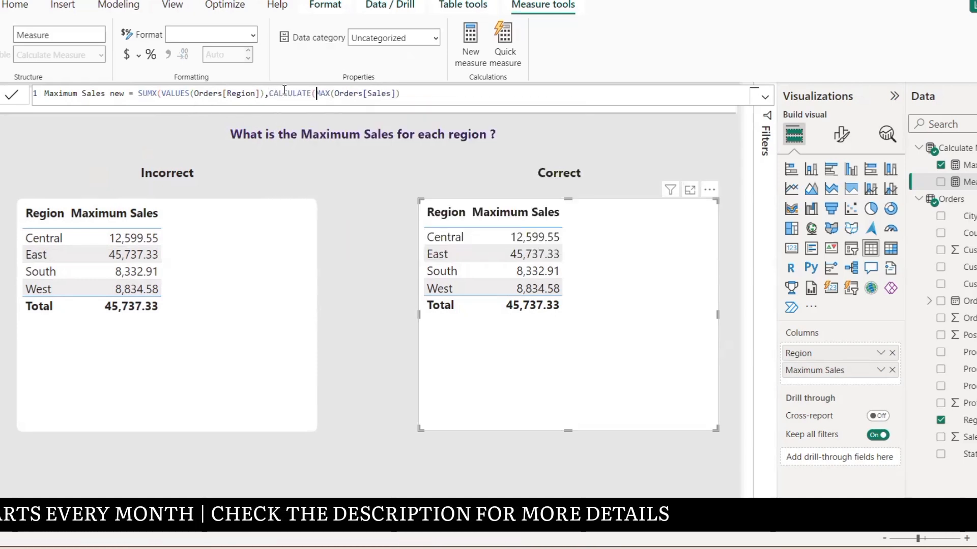
left_click(424, 95)
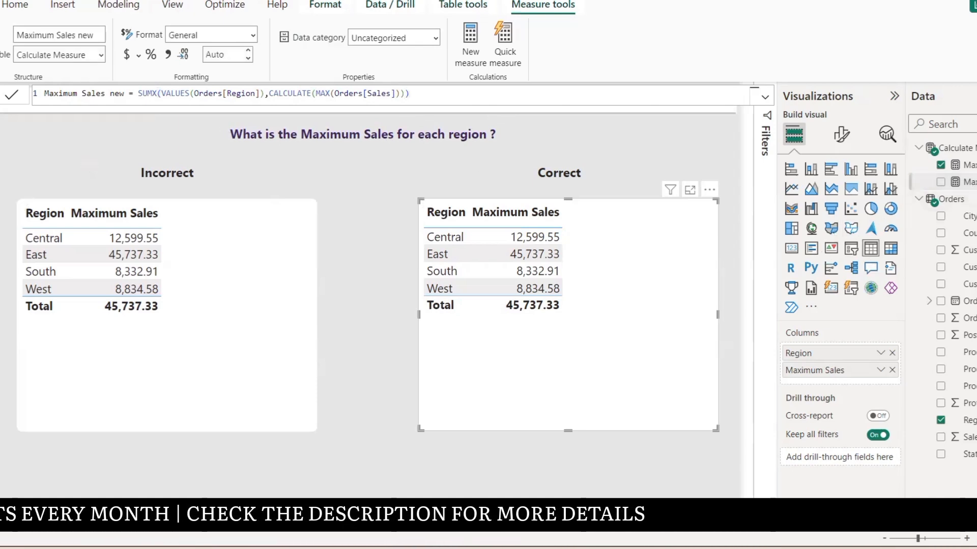
Replace Maximum Sales with the Maximum Sales new measure in the table under the Correct heading.
left_click_drag(934, 270, 876, 389)
left_click(892, 370)
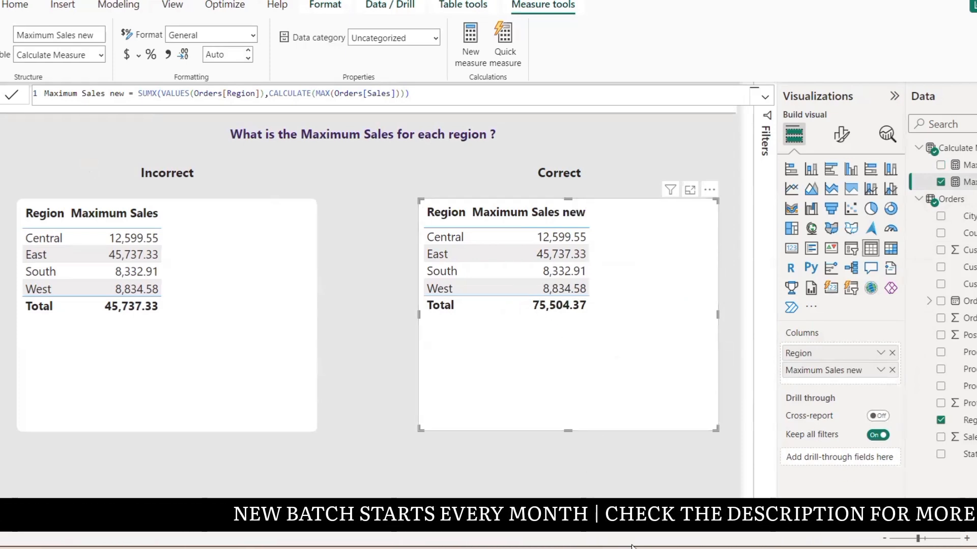
mouse_move(644, 548)
left_click(544, 488)
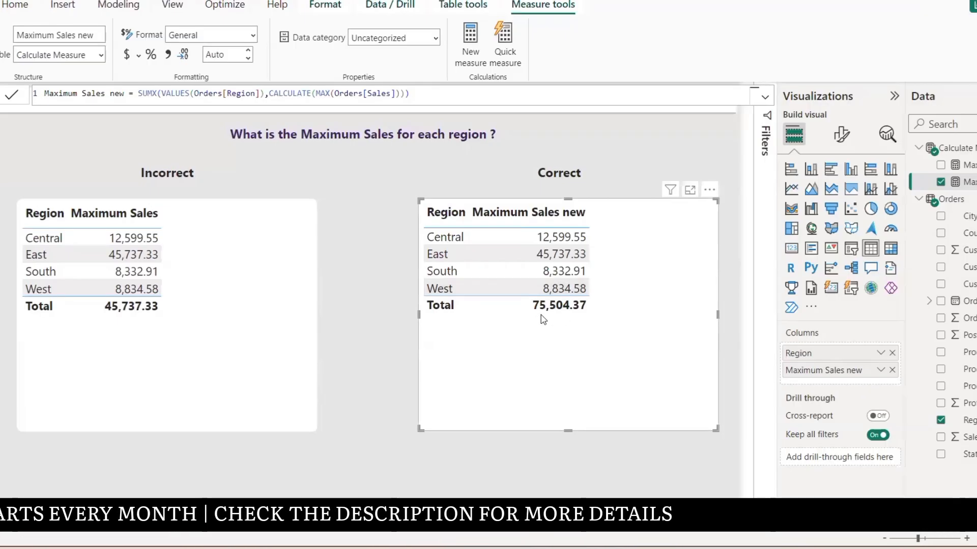
Deselect the table and review the formula of the Maximum Sales new measure.
left_click(371, 350)
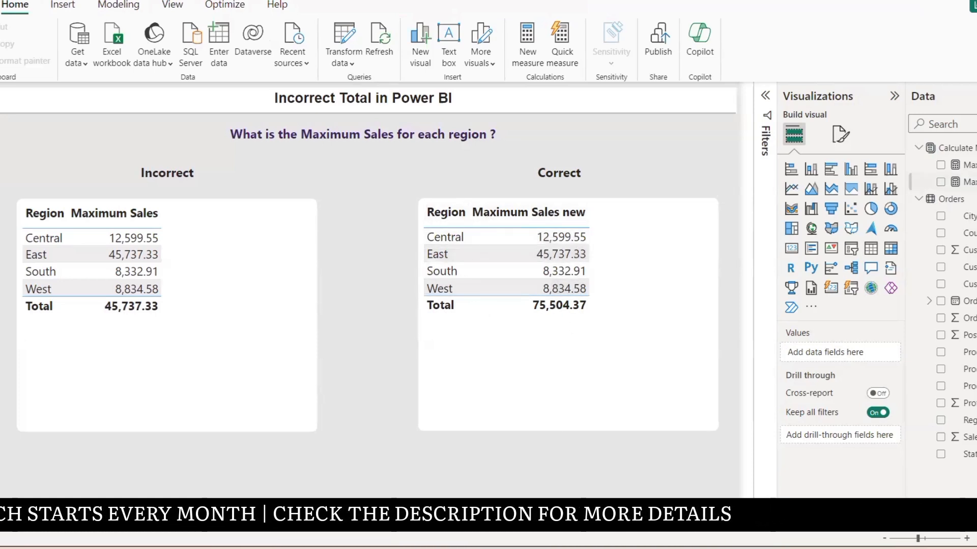
left_click(954, 184)
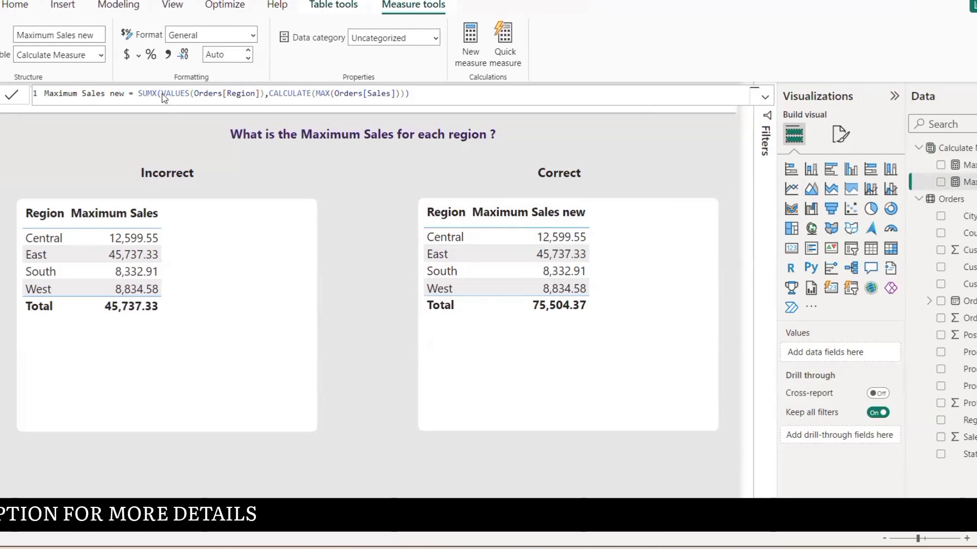
left_click(496, 165)
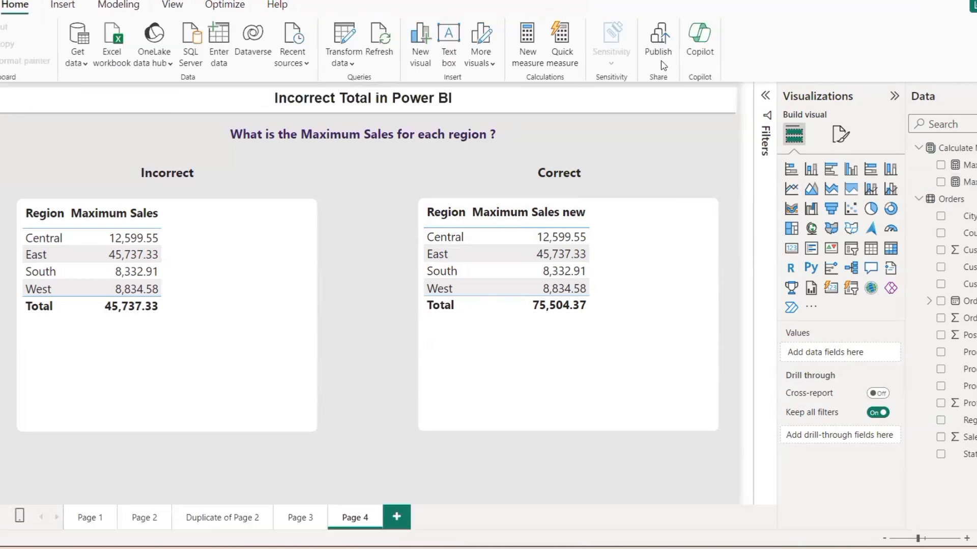